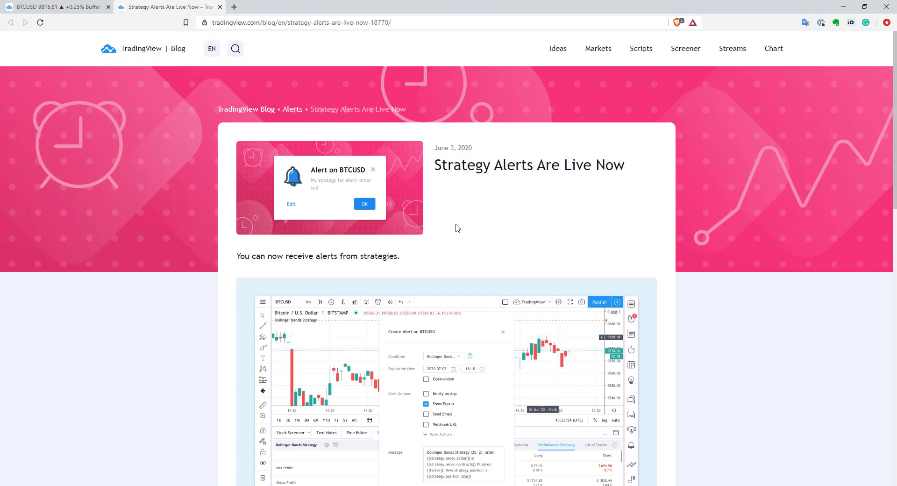
- Switch to the BTCUSD chart and open the alert creation dialog from the MA strategy's Strategy Tester
{"action": "left_click", "coordinate": [69, 5]}
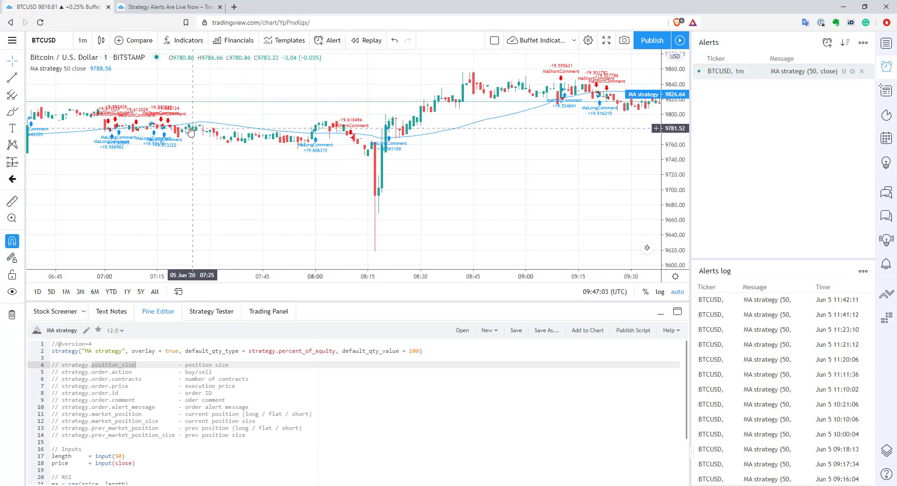
{"action": "left_click", "coordinate": [199, 319]}
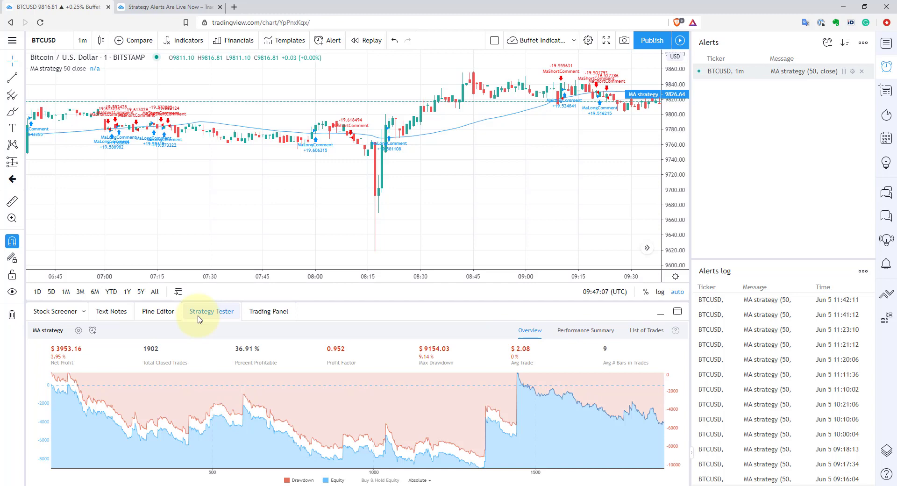
{"action": "left_click", "coordinate": [93, 331]}
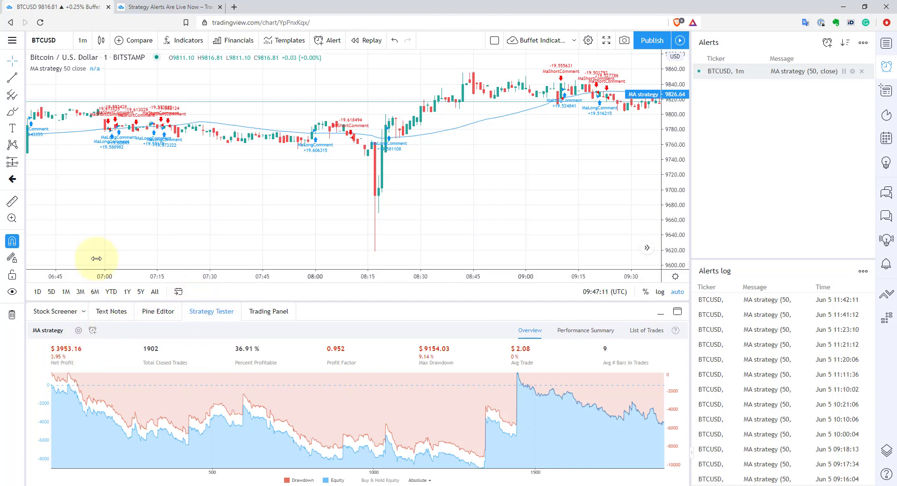
- Open the Add Alert dialog for MA strategy from its entry in the chart legend
{"action": "mouse_move", "coordinate": [63, 68]}
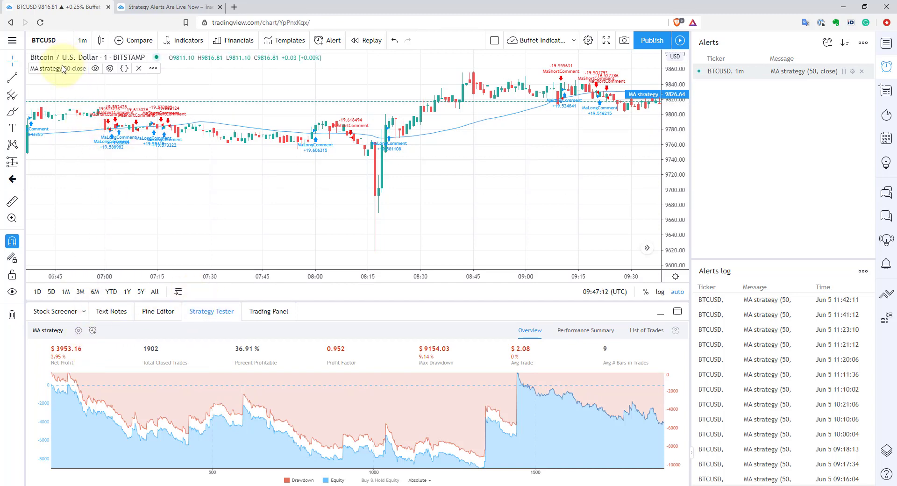
{"action": "left_click", "coordinate": [153, 70]}
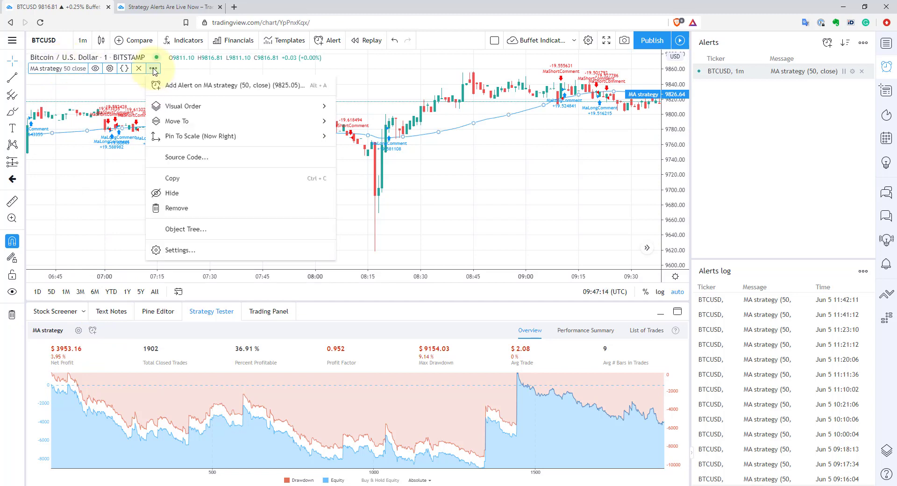
{"action": "left_click", "coordinate": [182, 85]}
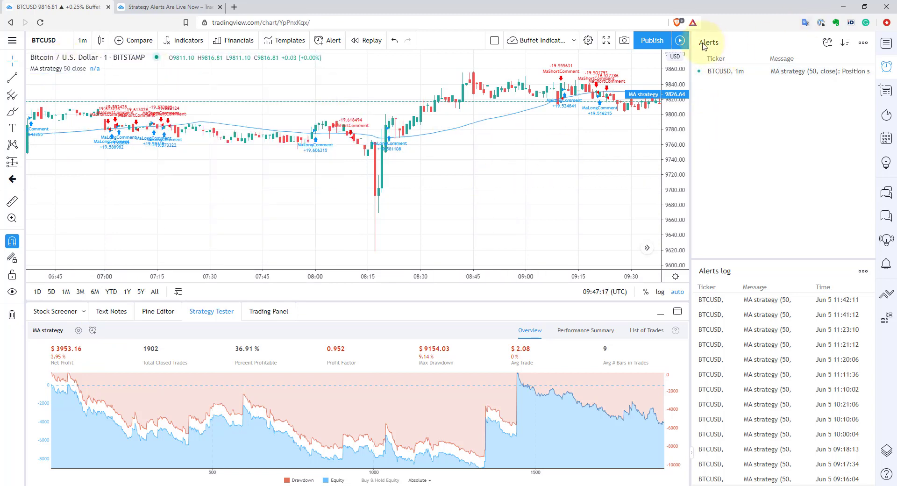
- Examine the default message of a new alert with MA strategy as its condition, and close it without creating the alert
{"action": "left_click", "coordinate": [827, 43]}
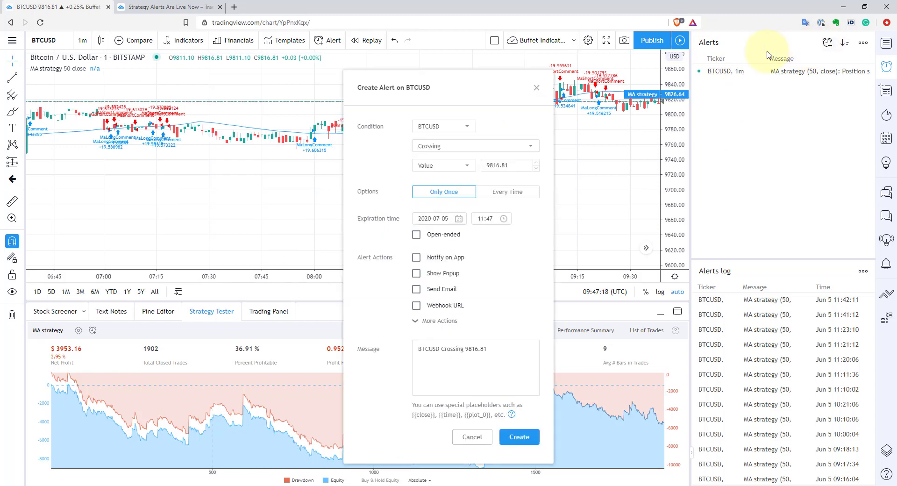
{"action": "left_click", "coordinate": [449, 126]}
{"action": "left_click", "coordinate": [435, 146]}
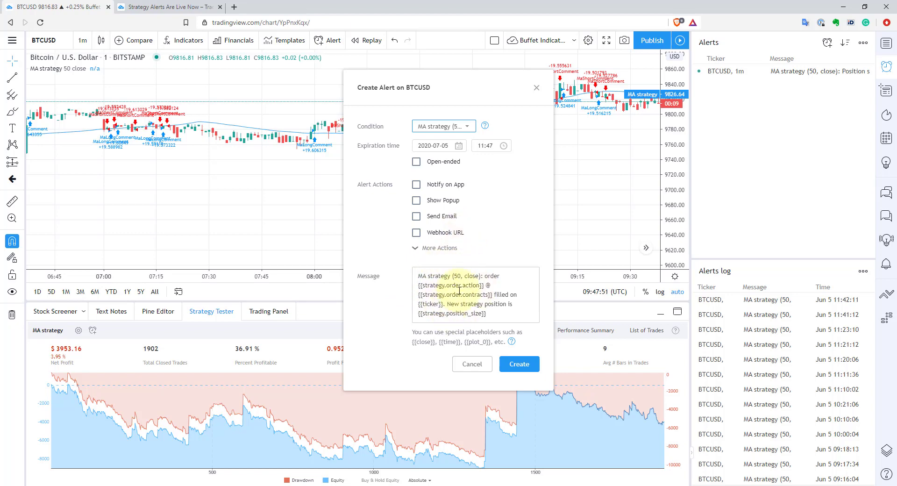
{"action": "left_click", "coordinate": [536, 87]}
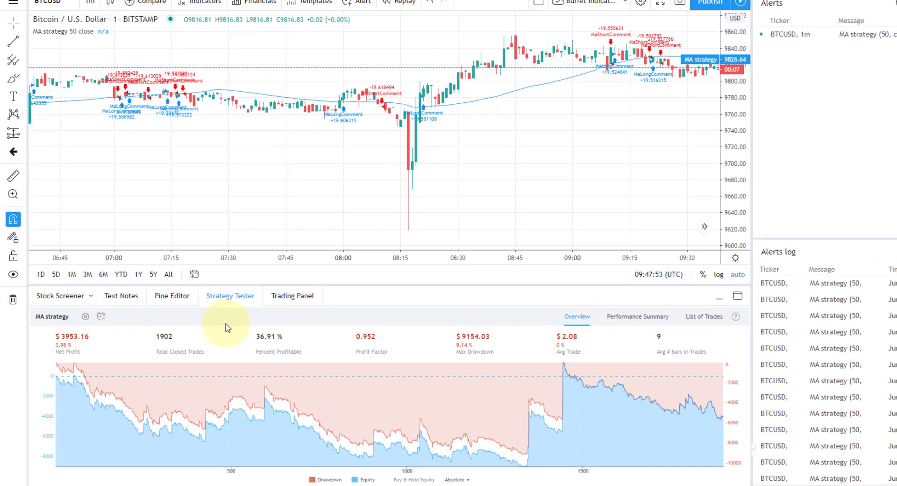
- Examine the position_size, order.action and order.contracts placeholders listed in the MA strategy script in the Pine Editor
{"action": "left_click", "coordinate": [210, 257]}
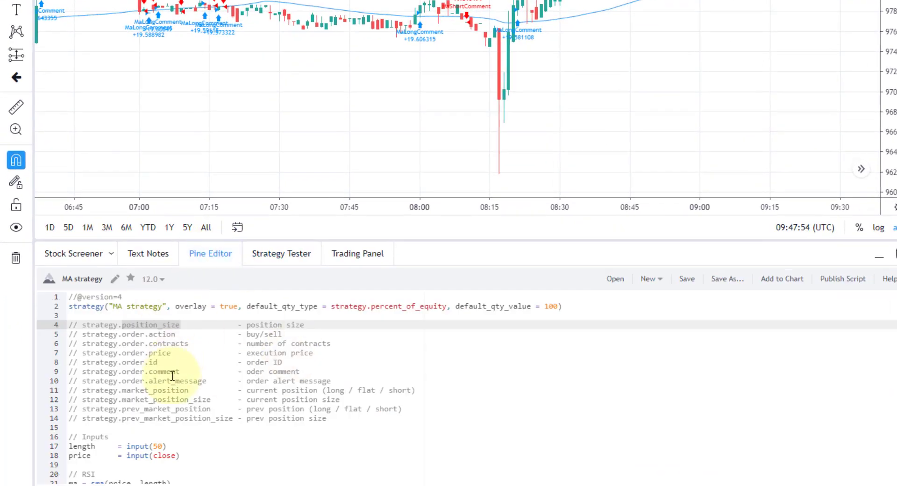
{"action": "left_click", "coordinate": [159, 326]}
{"action": "double_click", "coordinate": [153, 323]}
{"action": "left_click_drag", "start_coordinate": [83, 324], "coordinate": [180, 324]}
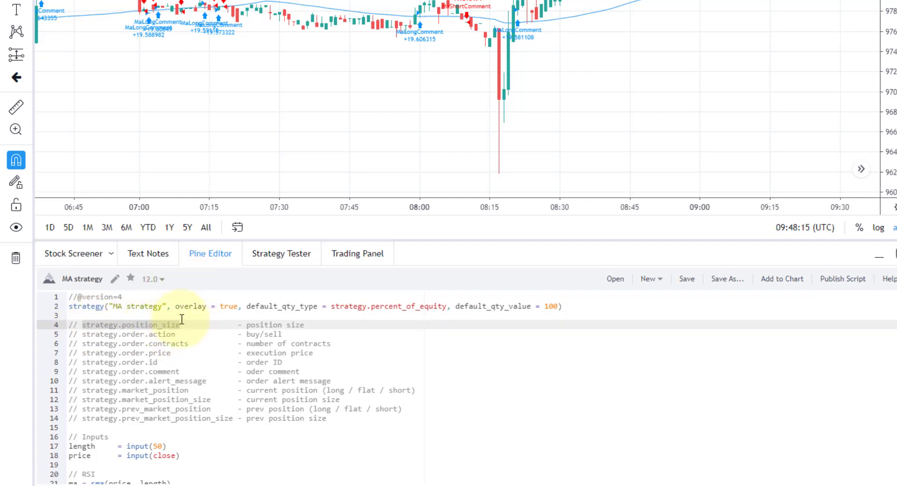
{"action": "left_click", "coordinate": [109, 333]}
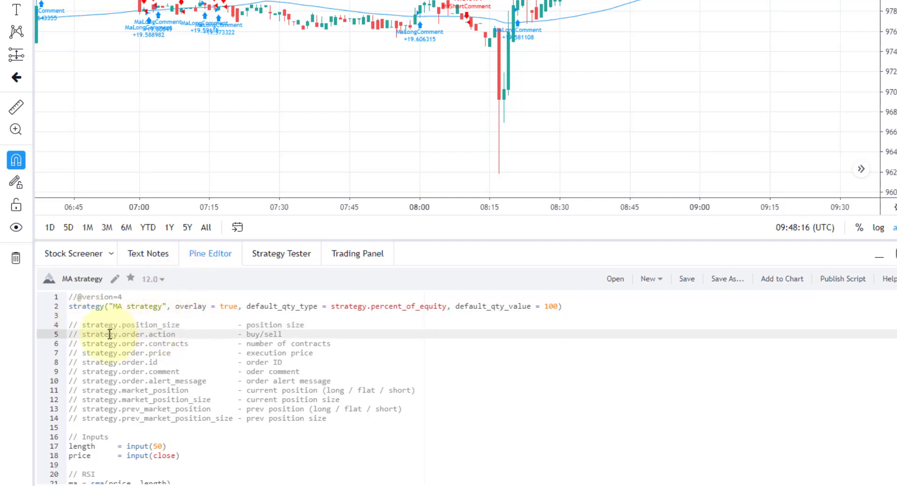
{"action": "double_click", "coordinate": [165, 333]}
{"action": "double_click", "coordinate": [268, 343]}
{"action": "double_click", "coordinate": [272, 326]}
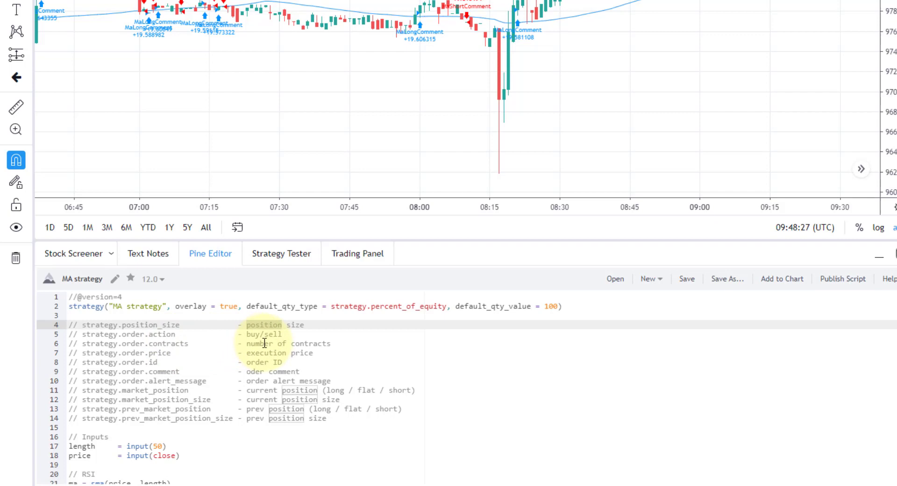
- Compare the strategy.order.id placeholder with the "MaLong" ID in the long strategy.entry call
{"action": "double_click", "coordinate": [153, 362]}
{"action": "scroll", "coordinate": [276, 364], "scroll_direction": "down", "scroll_amount": 3}
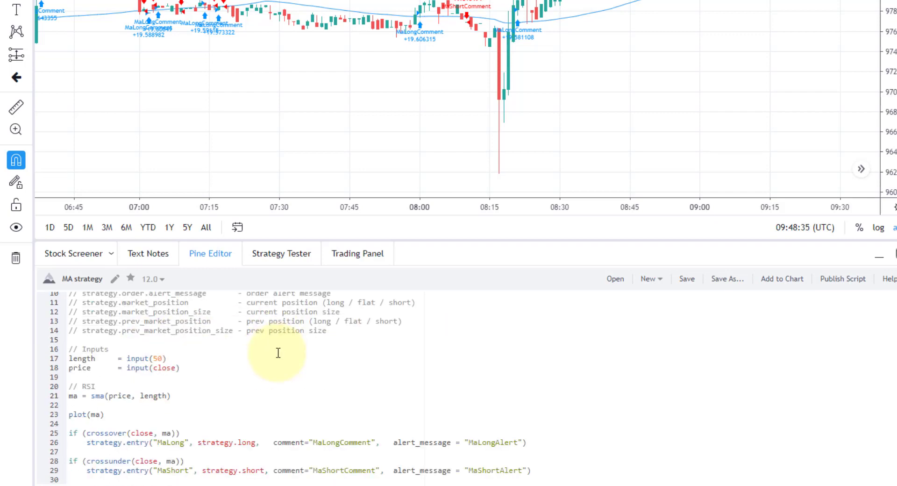
{"action": "double_click", "coordinate": [166, 441]}
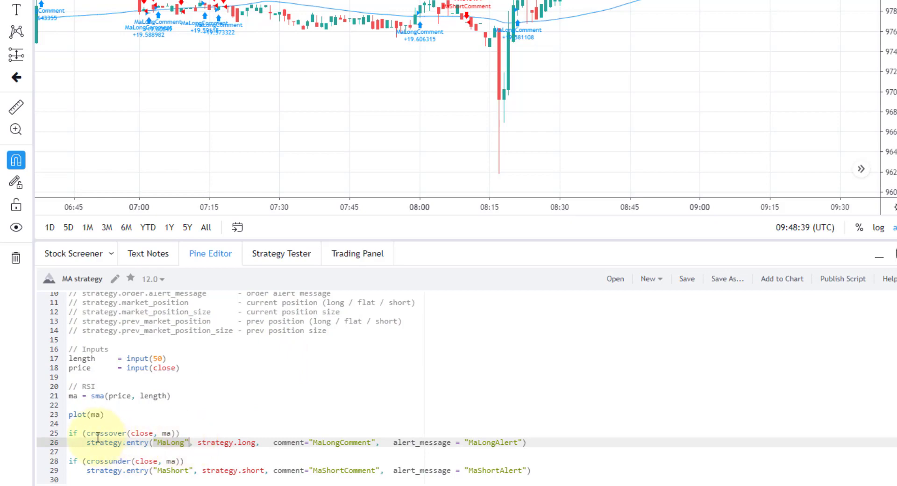
{"action": "left_click_drag", "start_coordinate": [77, 442], "coordinate": [88, 451]}
{"action": "left_click_drag", "start_coordinate": [156, 442], "coordinate": [187, 446]}
- Match the order.comment and order.alert_message placeholders to the comment and alert_message arguments of the long strategy.entry call
{"action": "scroll", "coordinate": [187, 446], "scroll_direction": "up", "scroll_amount": 3}
{"action": "double_click", "coordinate": [164, 359]}
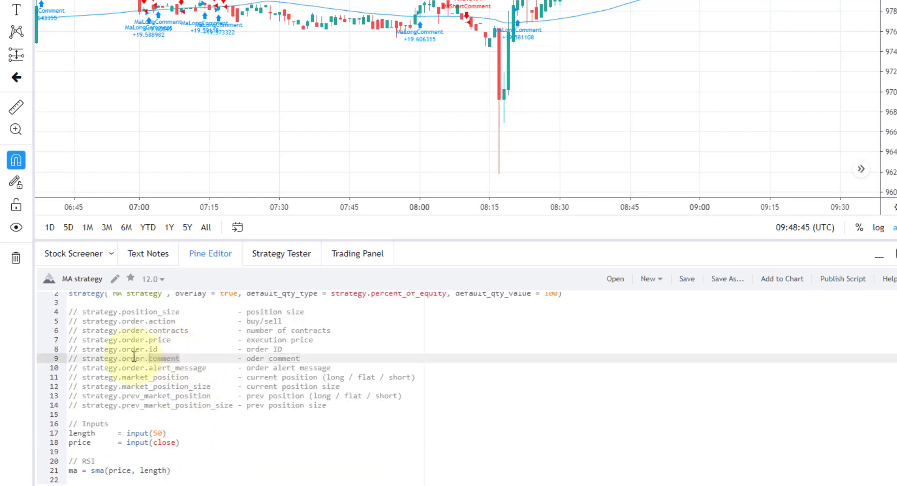
{"action": "scroll", "coordinate": [159, 357], "scroll_direction": "down", "scroll_amount": 3}
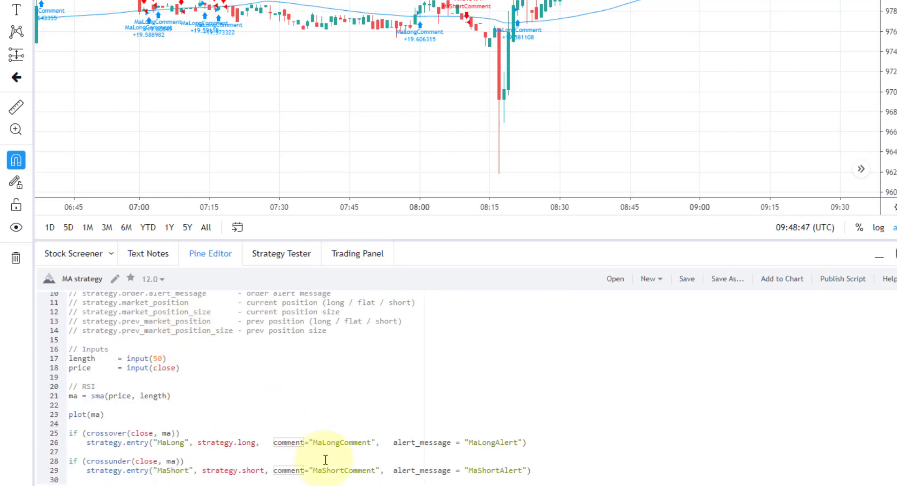
{"action": "left_click_drag", "start_coordinate": [273, 443], "coordinate": [377, 442]}
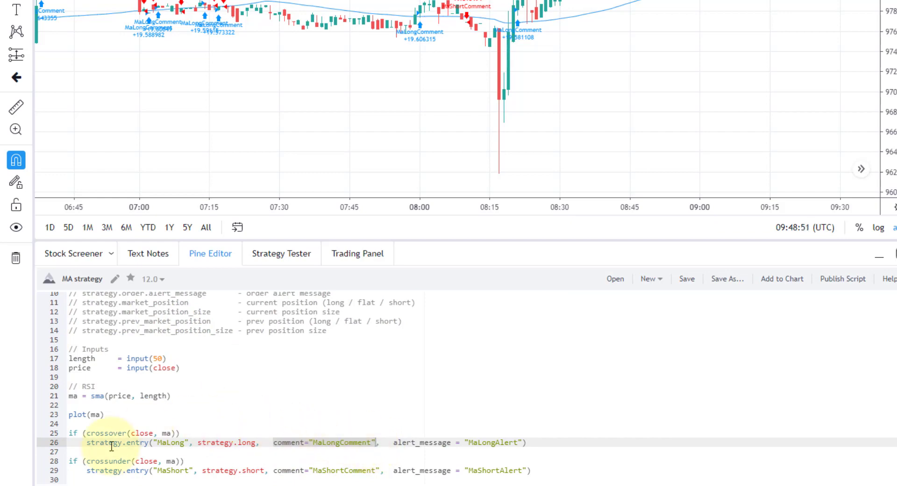
{"action": "scroll", "coordinate": [280, 377], "scroll_direction": "up", "scroll_amount": 3}
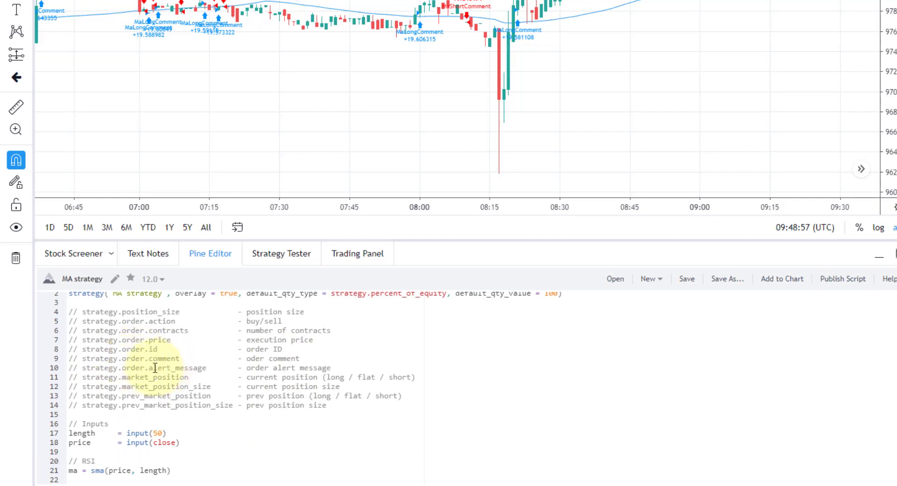
{"action": "scroll", "coordinate": [221, 370], "scroll_direction": "down", "scroll_amount": 3}
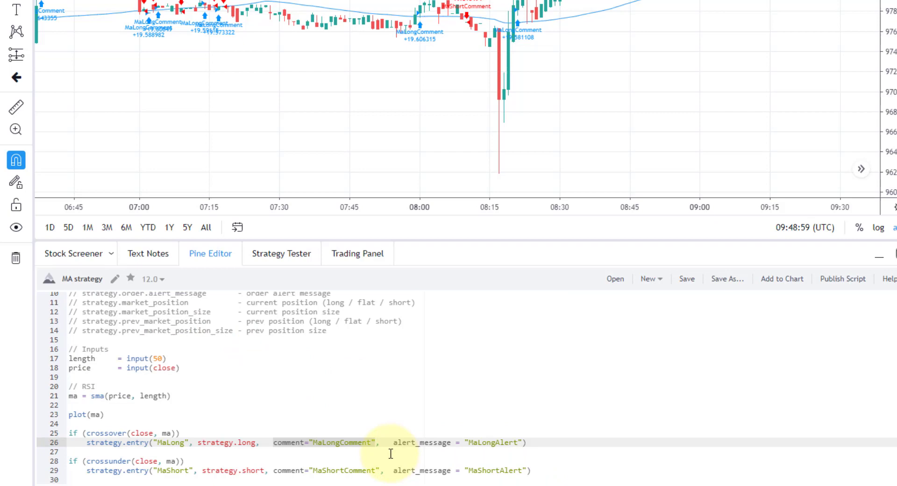
{"action": "left_click_drag", "start_coordinate": [393, 442], "coordinate": [521, 445]}
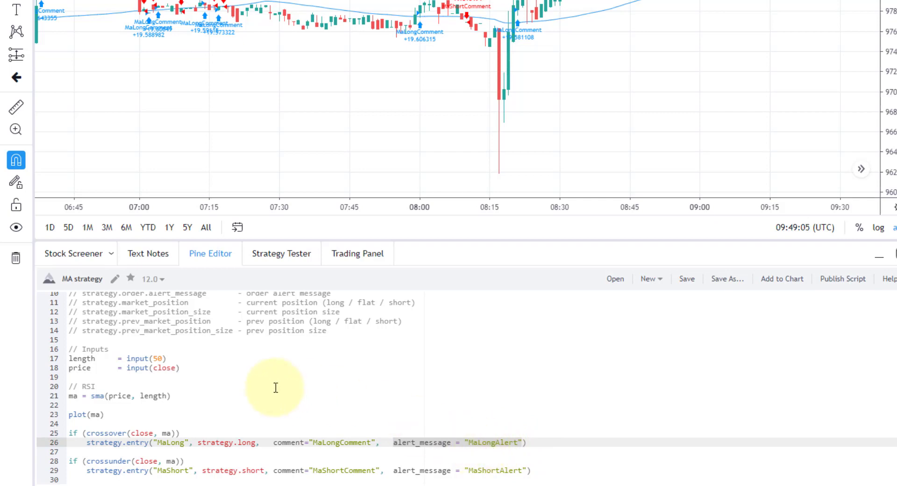
{"action": "scroll", "coordinate": [276, 387], "scroll_direction": "up", "scroll_amount": 3}
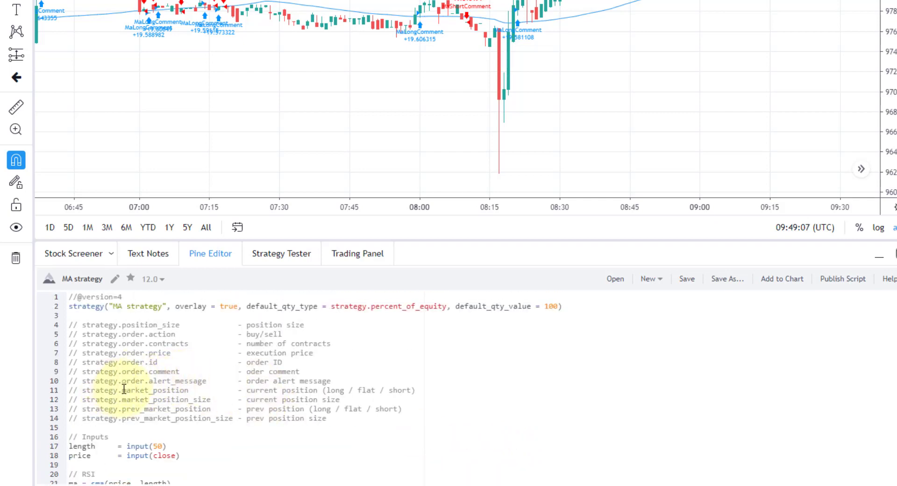
- Examine the market_position, market_position_size and prev_market_position placeholders and the full message of the newest Alerts log entry
{"action": "left_click", "coordinate": [152, 381]}
{"action": "double_click", "coordinate": [159, 391]}
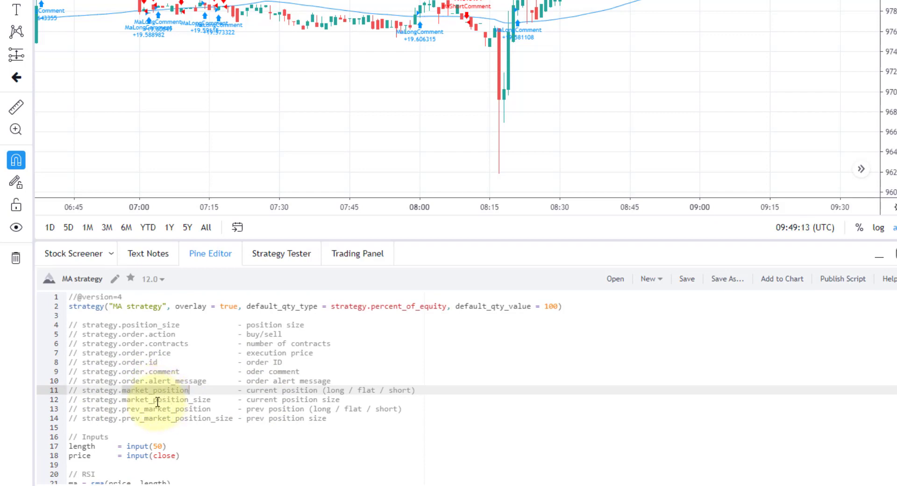
{"action": "double_click", "coordinate": [178, 400]}
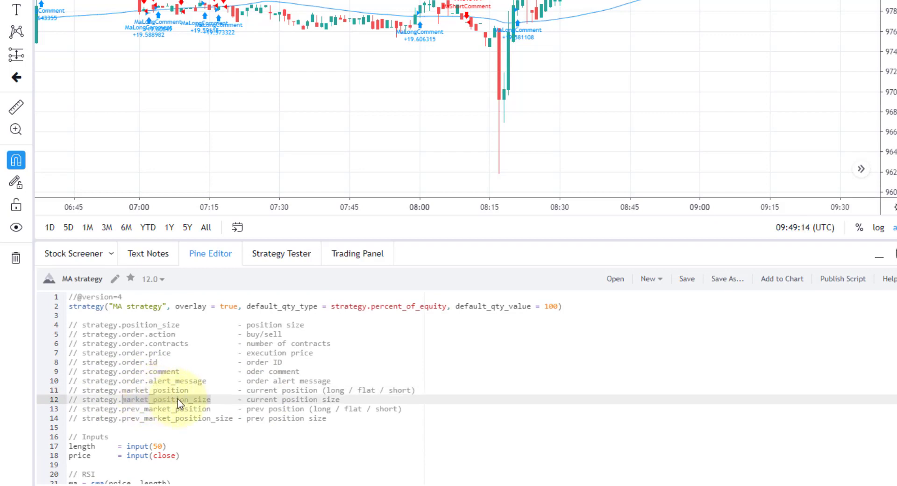
{"action": "double_click", "coordinate": [138, 409]}
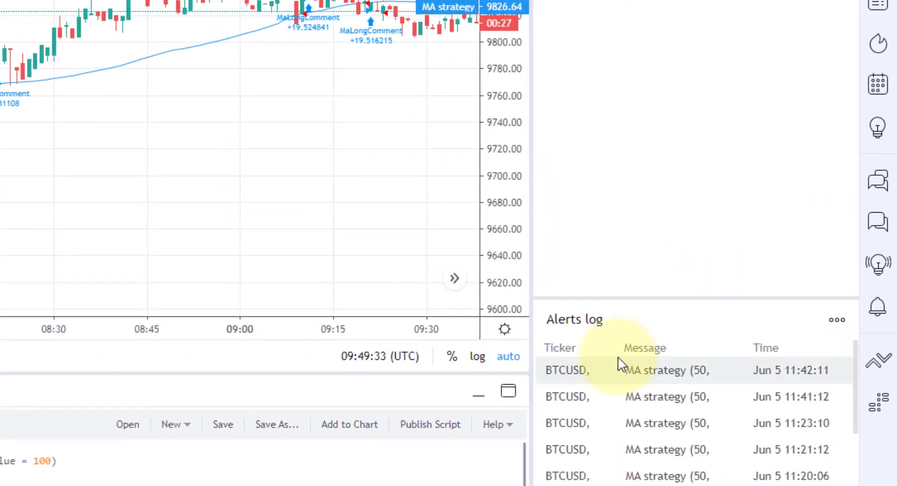
{"action": "mouse_move", "coordinate": [641, 372]}
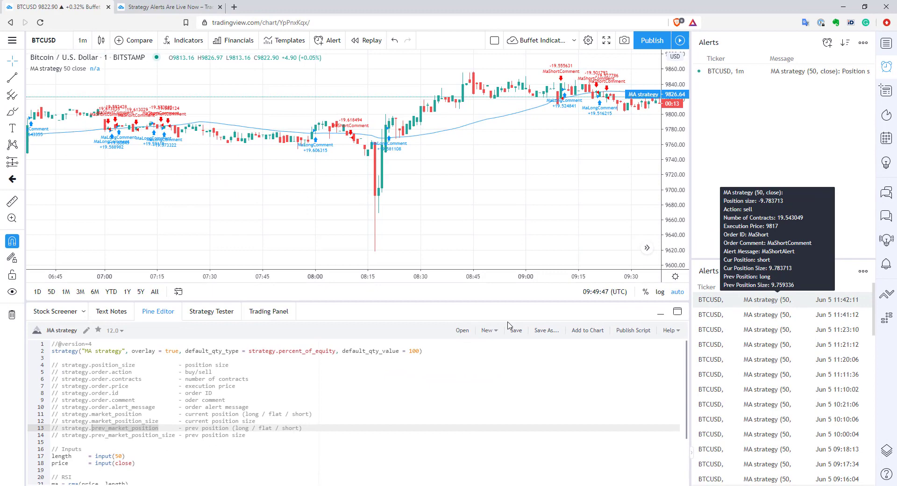
- Highlight the alert_message argument and its "MaLongAlert" text in the strategy.entry call on line 26
{"action": "scroll", "coordinate": [425, 340], "scroll_direction": "down", "scroll_amount": 3}
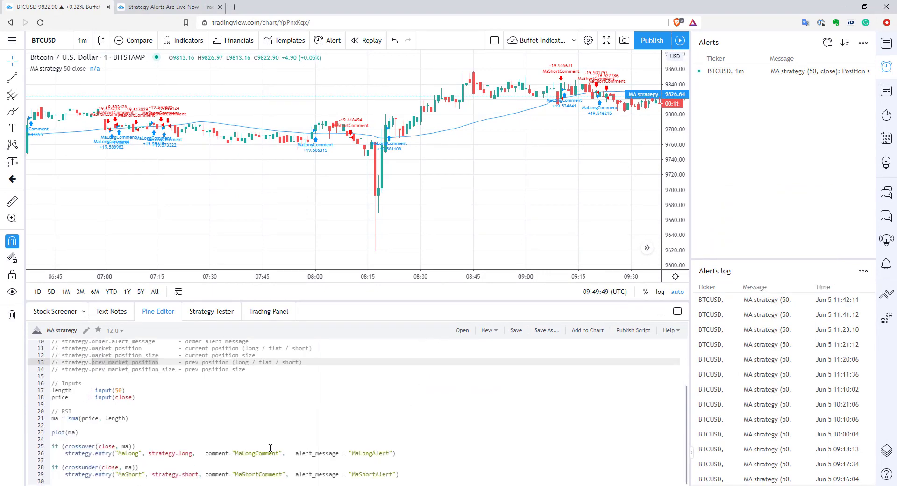
{"action": "left_click_drag", "start_coordinate": [296, 453], "coordinate": [391, 453]}
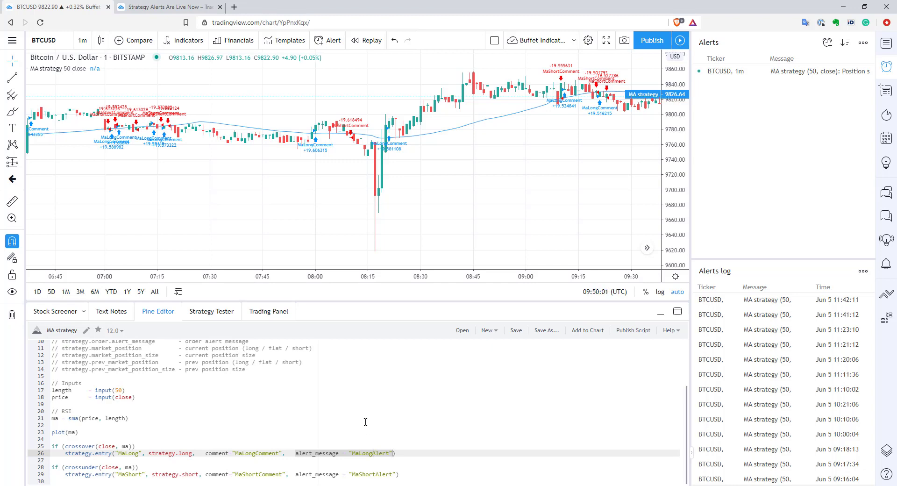
{"action": "left_click", "coordinate": [360, 453]}
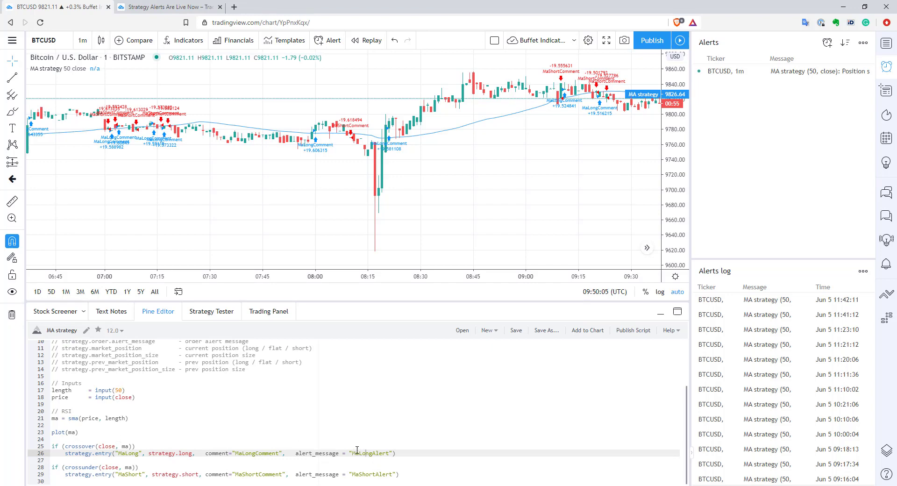
{"action": "left_click_drag", "start_coordinate": [353, 453], "coordinate": [390, 451]}
{"action": "left_click_drag", "start_coordinate": [391, 453], "coordinate": [392, 451]}
{"action": "left_click", "coordinate": [374, 452]}
{"action": "key", "text": "End"}
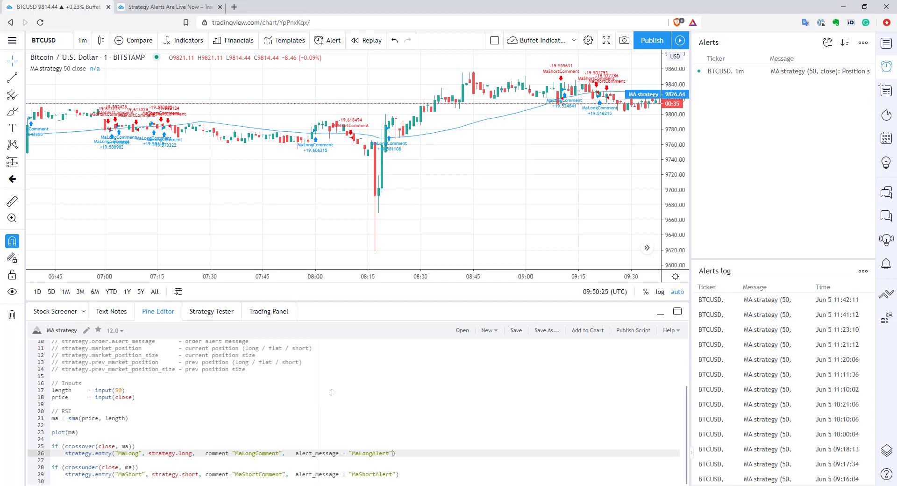
- Examine the placeholder message in the existing BTCUSD 1m alert's settings and close them without saving
{"action": "scroll", "coordinate": [331, 392], "scroll_direction": "up", "scroll_amount": 3}
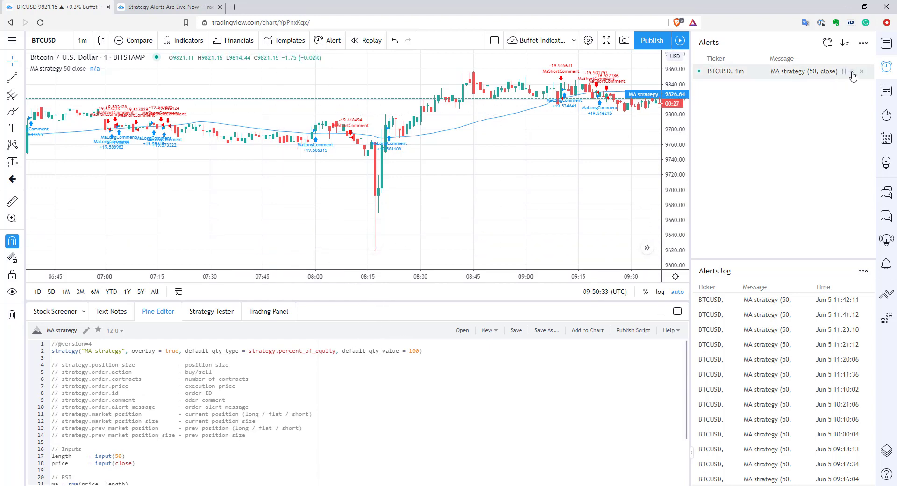
{"action": "left_click", "coordinate": [849, 72]}
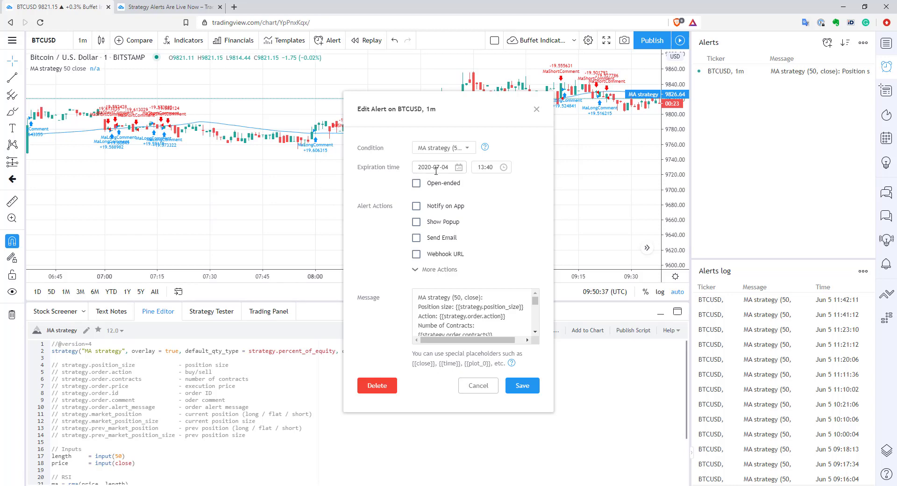
{"action": "left_click", "coordinate": [536, 110]}
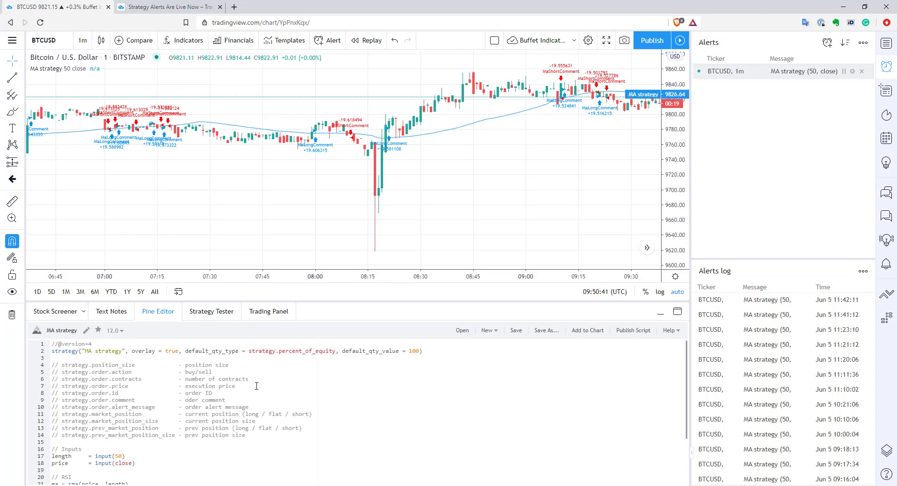